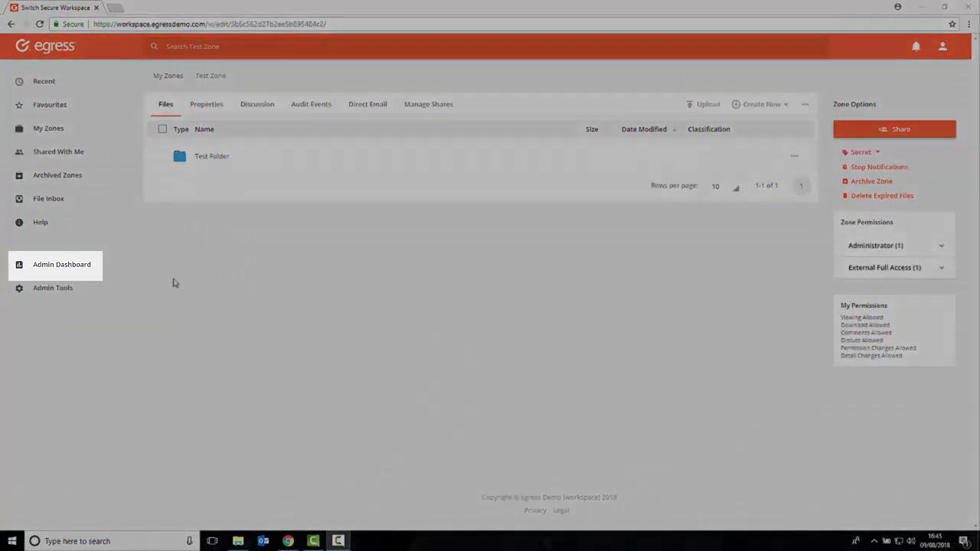
# Step: Open the Admin Dashboard and review user statistics, popular file types, files and storage, and recent events
pyautogui.click(84, 265)
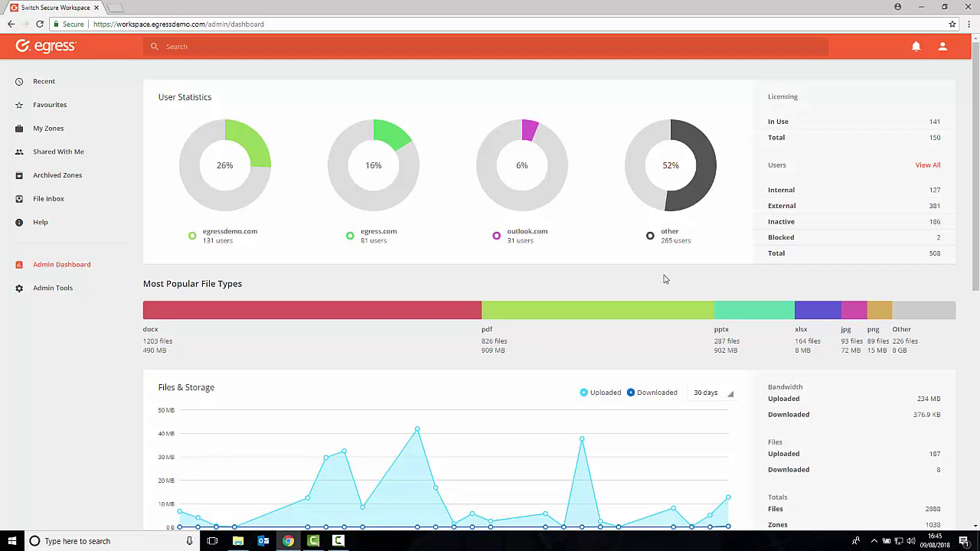
pyautogui.scroll(-2, 655, 278)
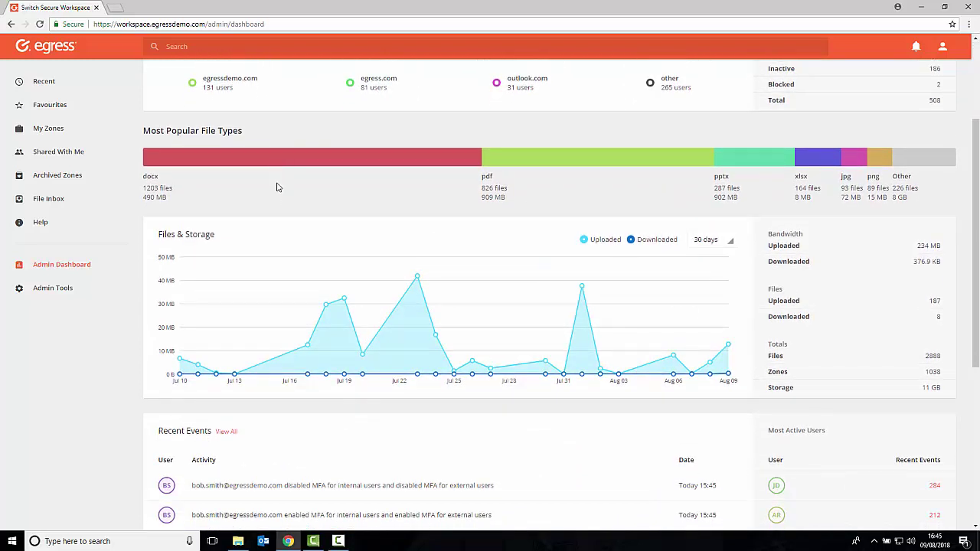
pyautogui.scroll(-1, 153, 204)
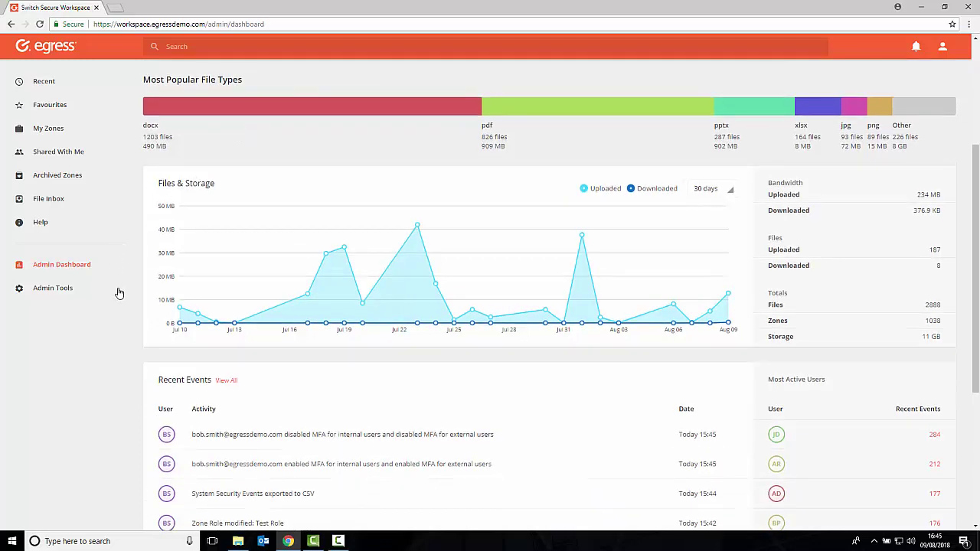
pyautogui.scroll(-1, 126, 295)
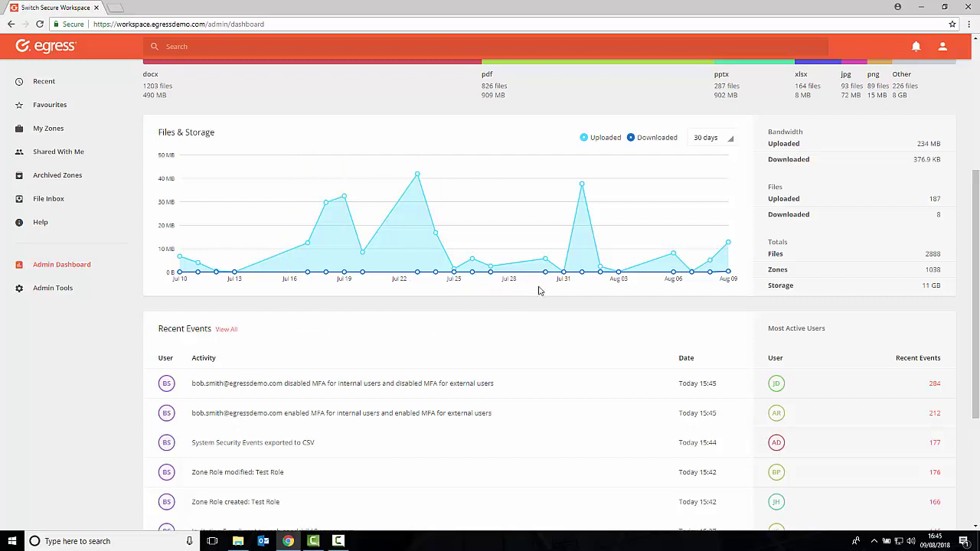
pyautogui.scroll(-1, 570, 295)
pyautogui.scroll(-2, 617, 291)
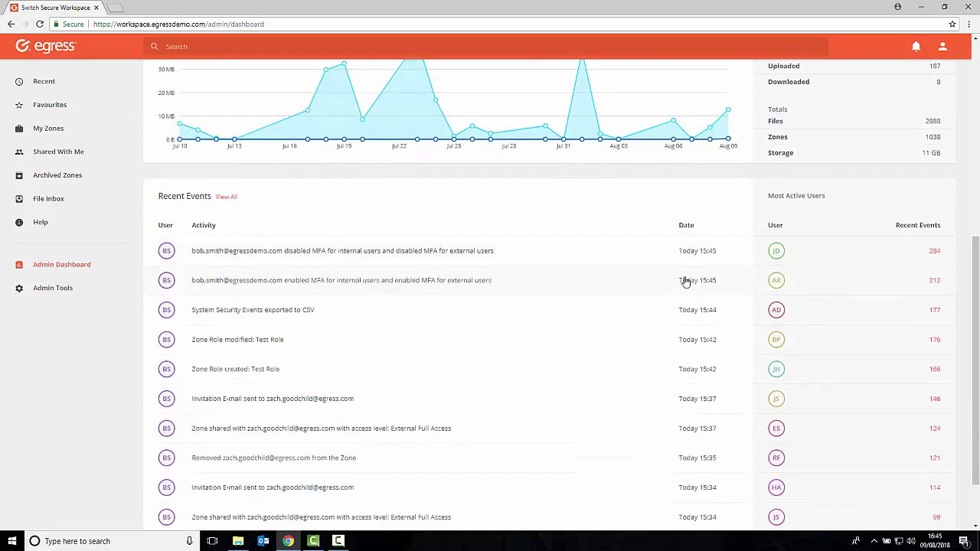
# Step: Open the enrolled user and group permissions in Admin Tools and inspect the role options for the first user
pyautogui.click(49, 290)
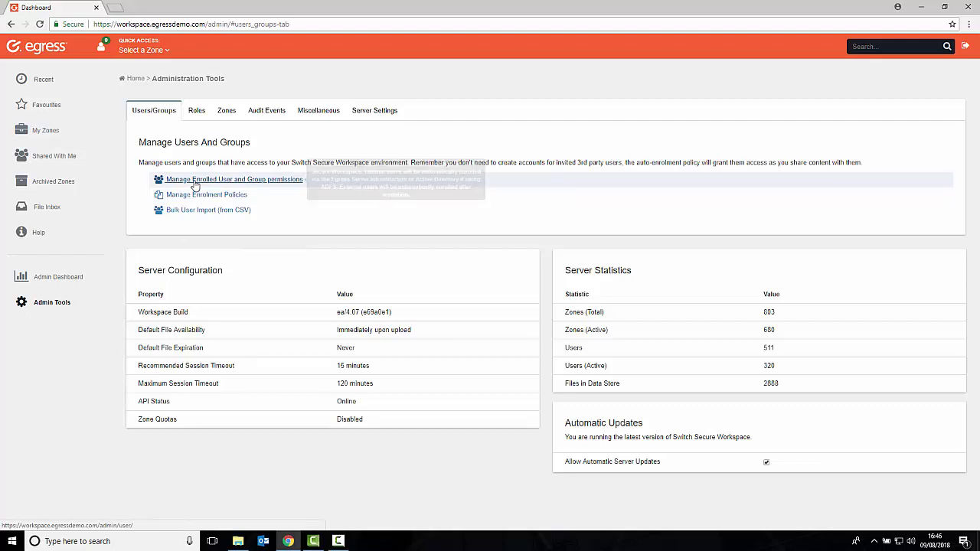
pyautogui.click(194, 184)
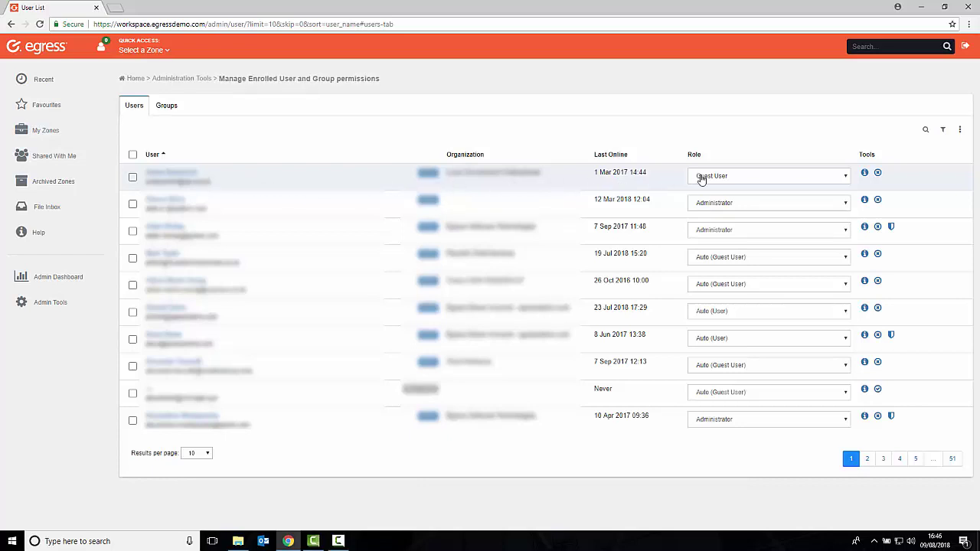
pyautogui.click(702, 179)
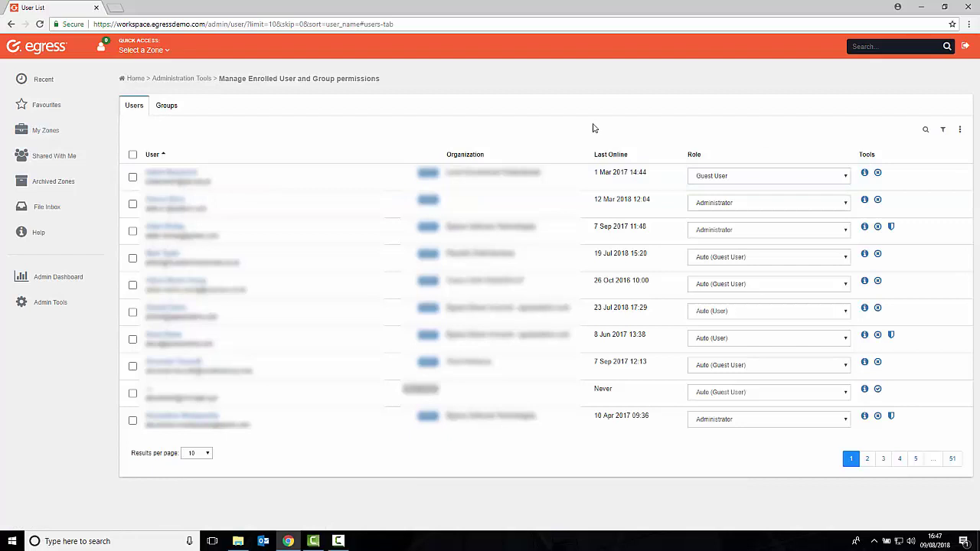
# Step: Create a new file/folder role named Test Role from the Administration Tools role management
pyautogui.click(184, 85)
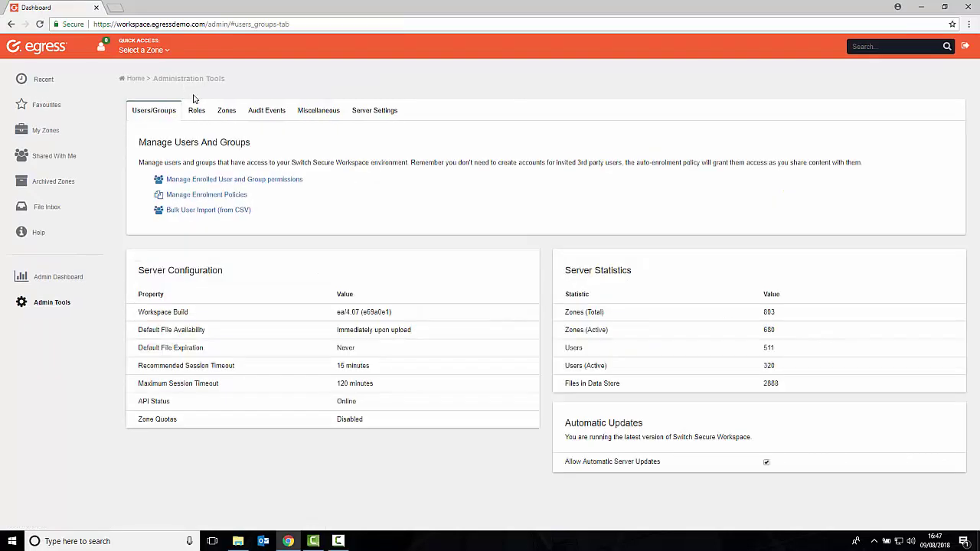
pyautogui.click(196, 110)
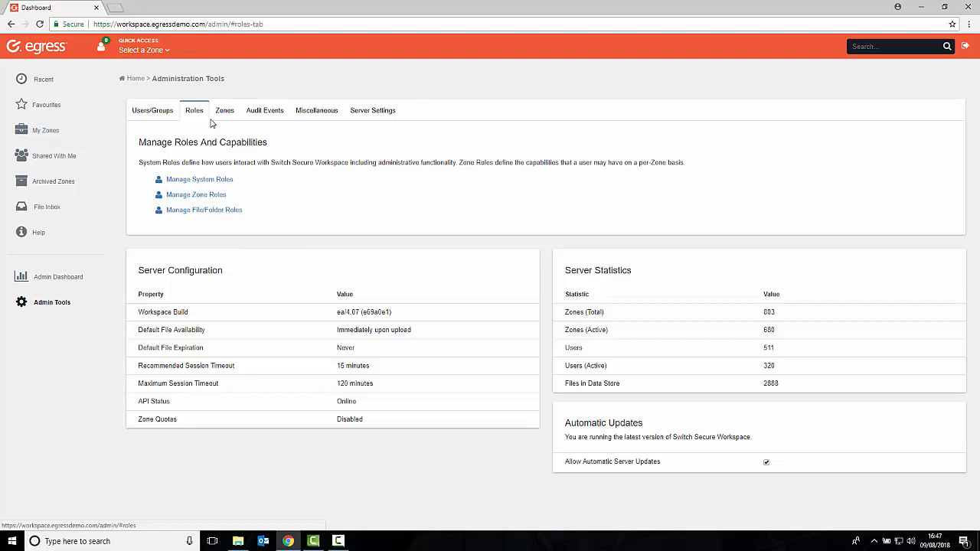
pyautogui.click(204, 212)
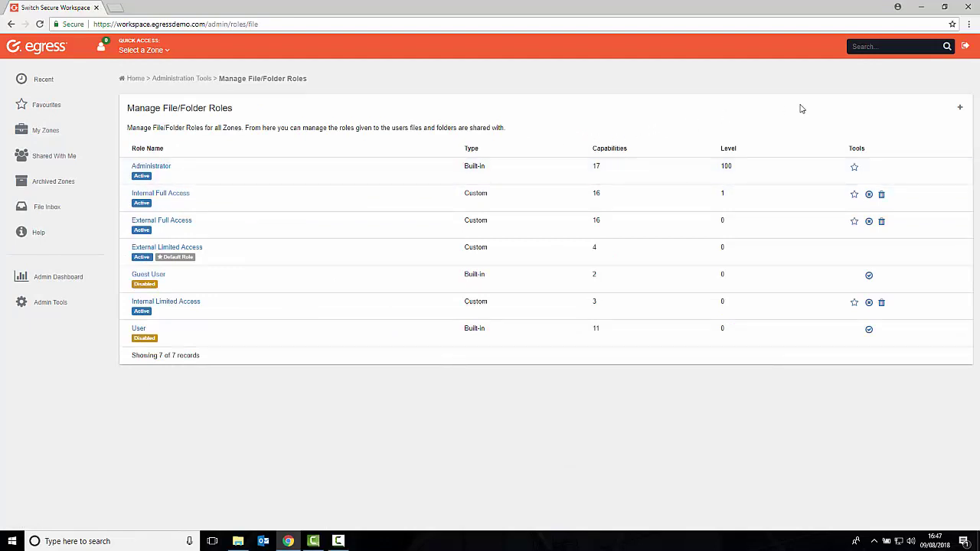
pyautogui.click(960, 110)
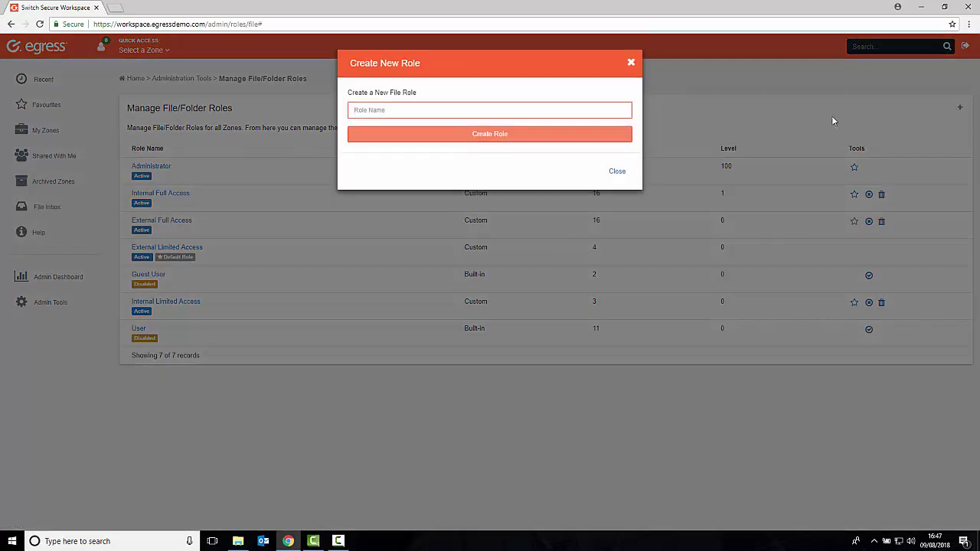
pyautogui.write('Test Role')
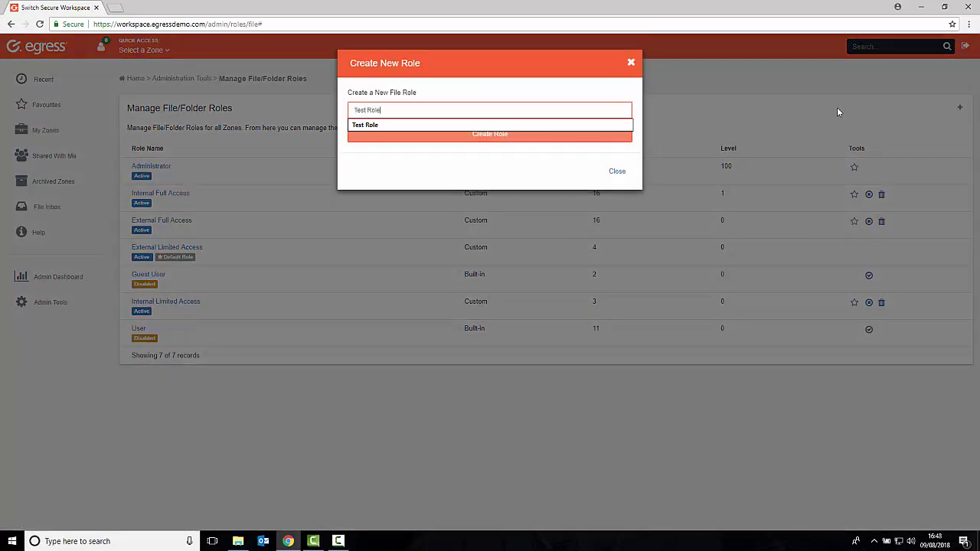
pyautogui.press('Return')
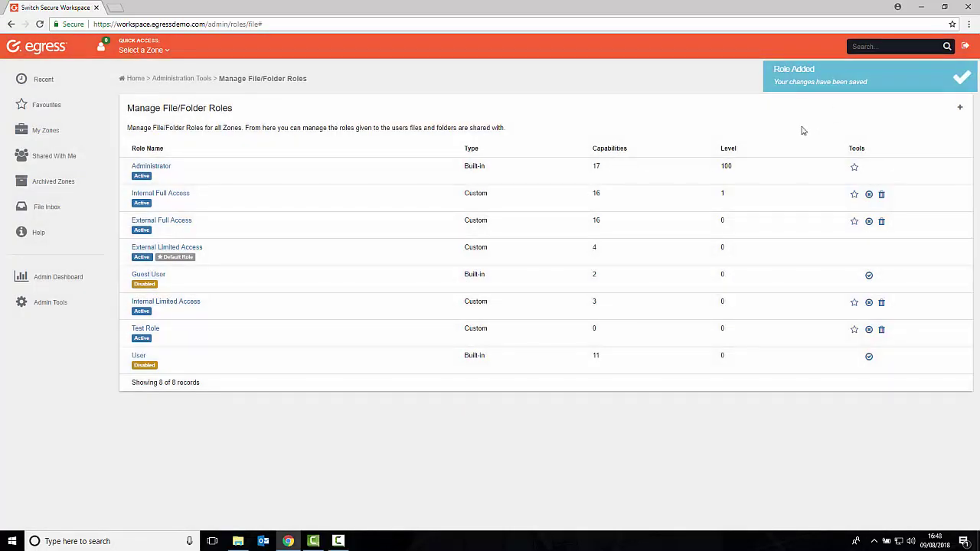
# Step: Grant Test Role the Administer File Locks, Download Files, Rename Files and Edit File Properties permissions and save the changes
pyautogui.click(136, 332)
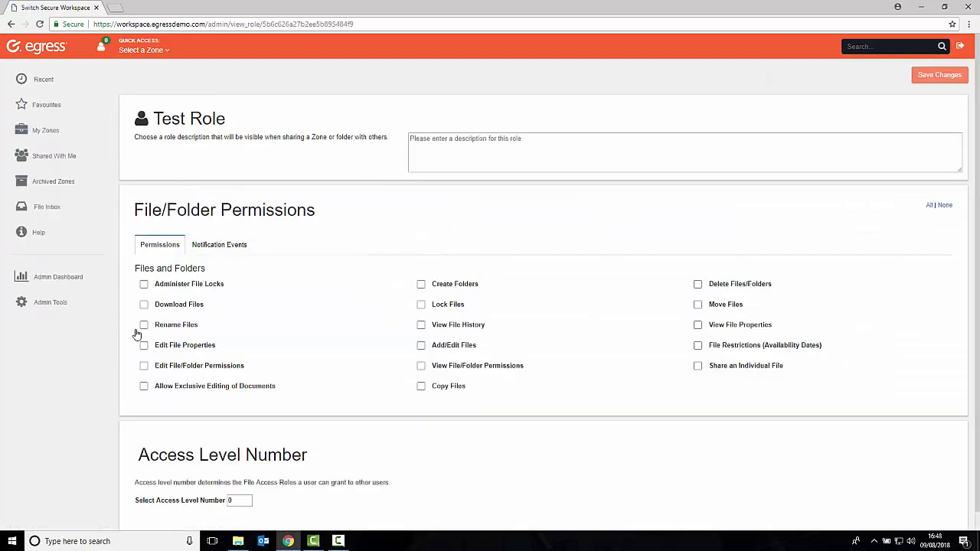
pyautogui.click(184, 286)
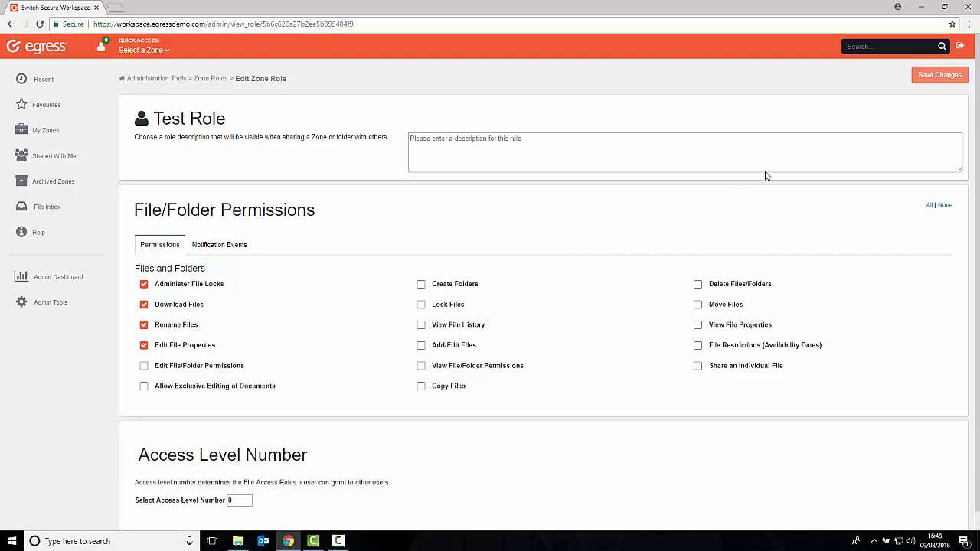
pyautogui.click(949, 79)
# Step: Open the list of all zones in Administration Tools and filter it by the demo user as owner
pyautogui.click(168, 86)
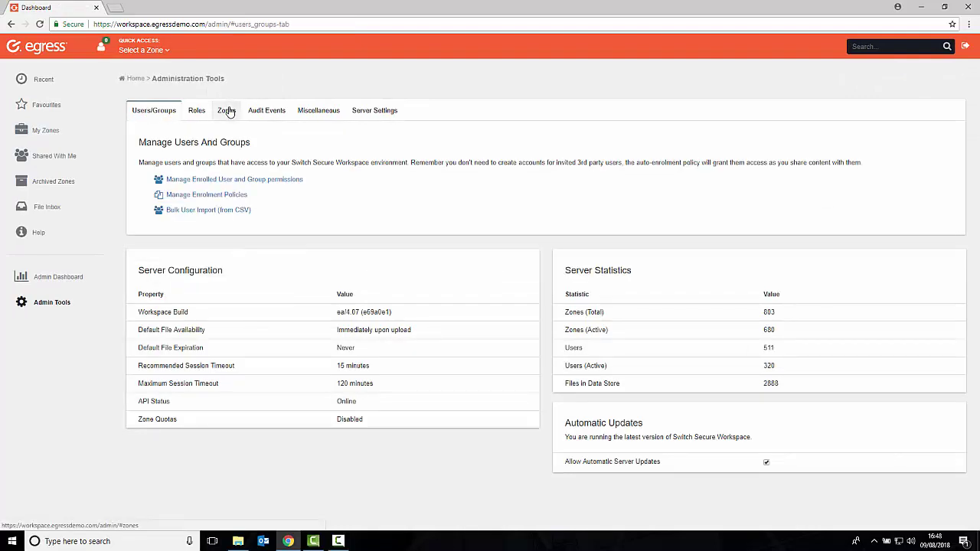
pyautogui.click(226, 111)
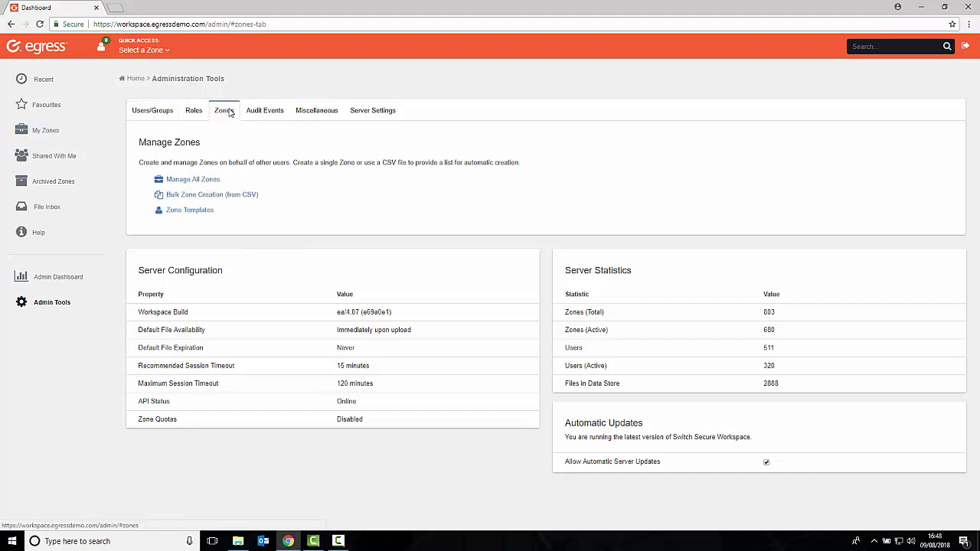
pyautogui.click(206, 180)
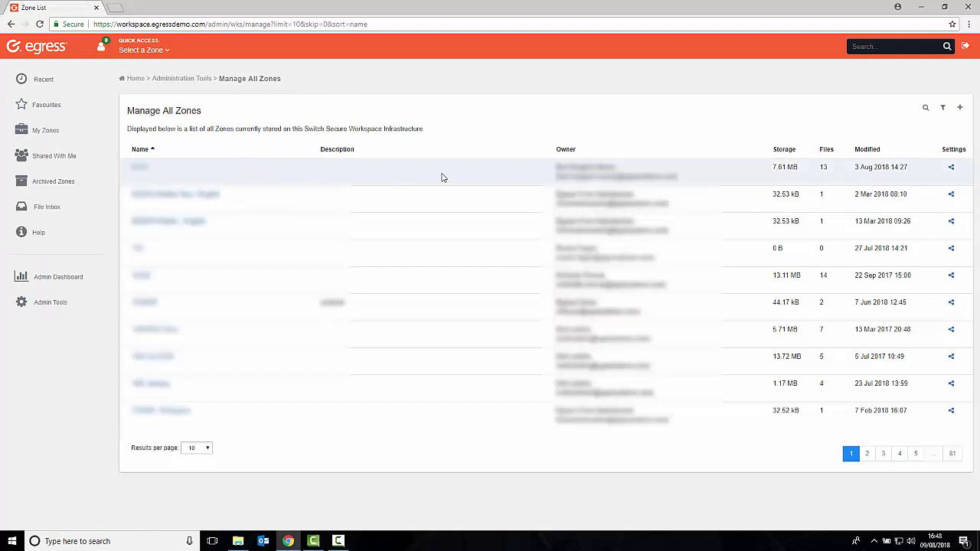
pyautogui.click(943, 111)
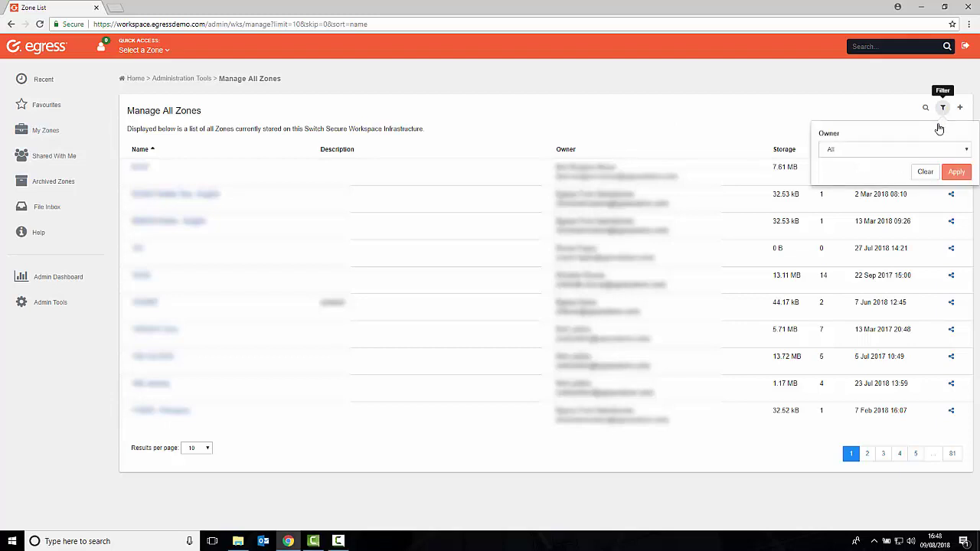
pyautogui.click(930, 152)
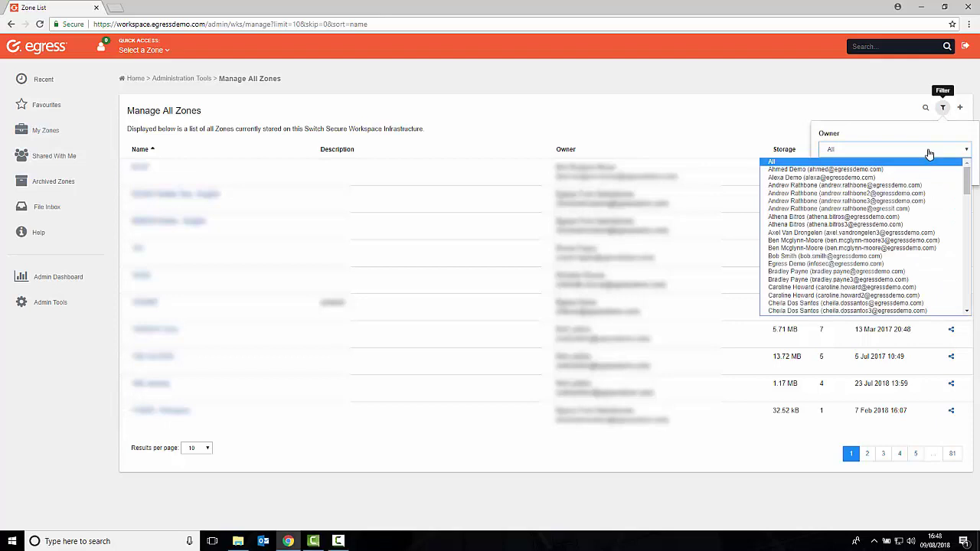
pyautogui.click(886, 257)
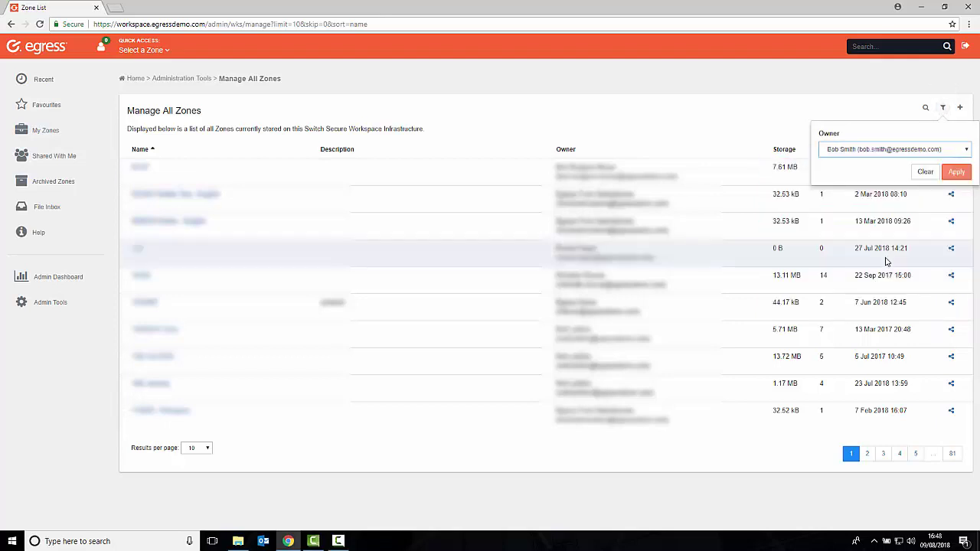
pyautogui.click(956, 174)
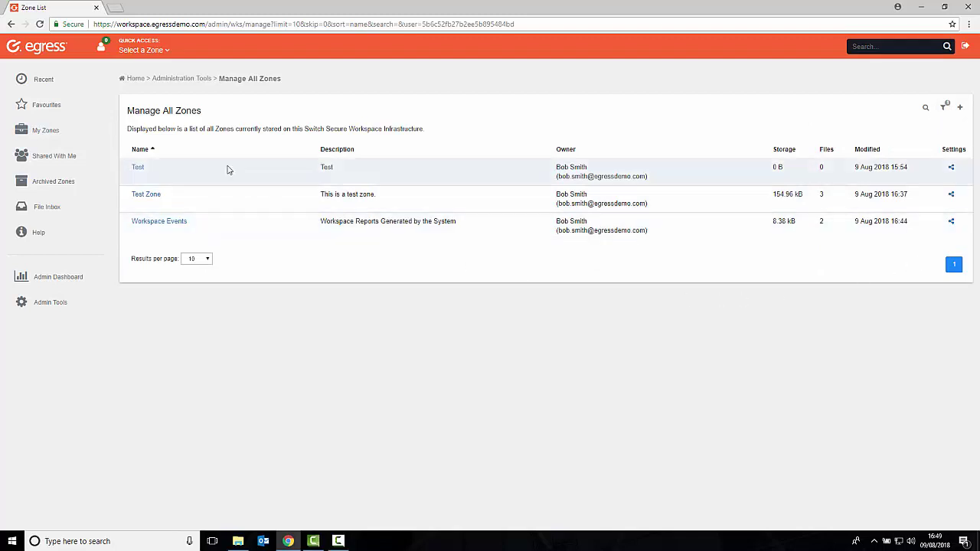
# Step: Filter the System Security Events audit list by the demo user as owner and export it as CSV
pyautogui.click(175, 85)
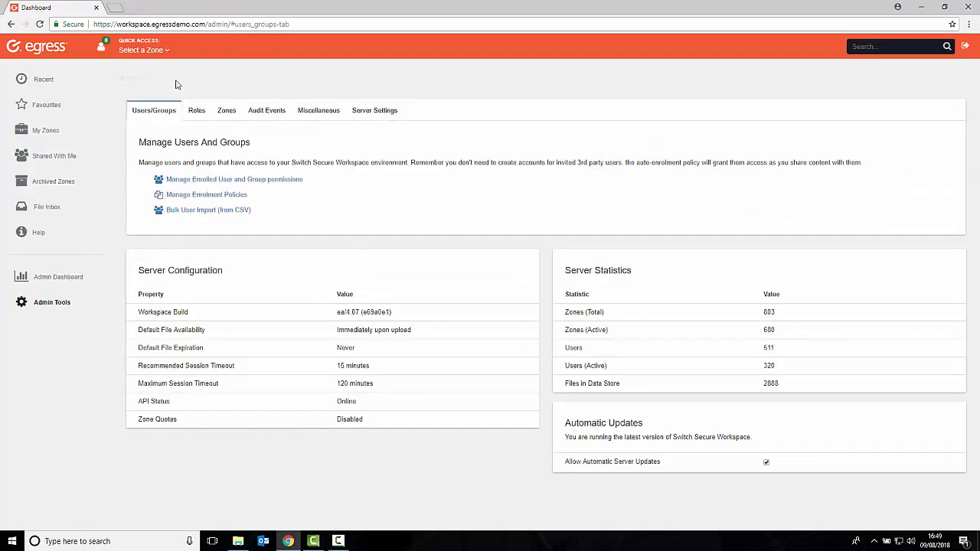
pyautogui.click(260, 111)
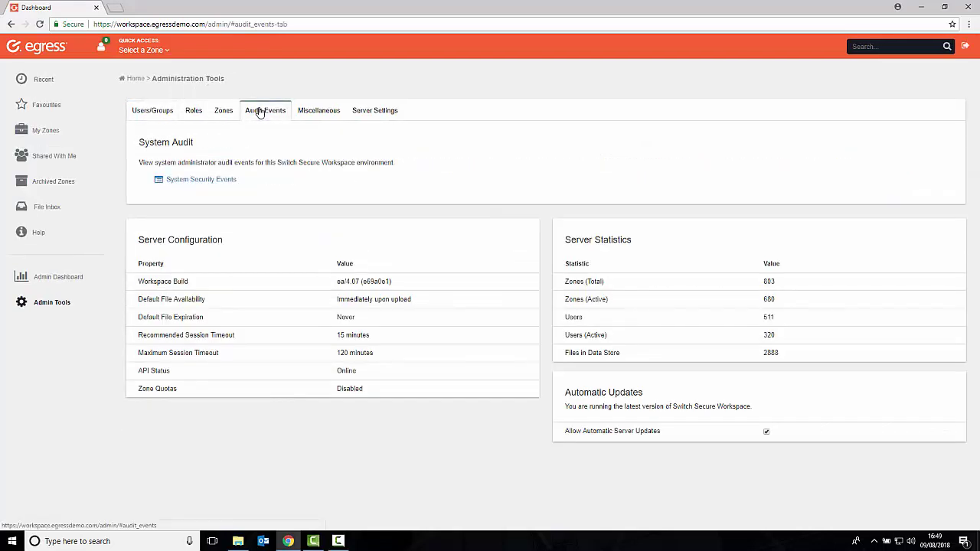
pyautogui.click(225, 181)
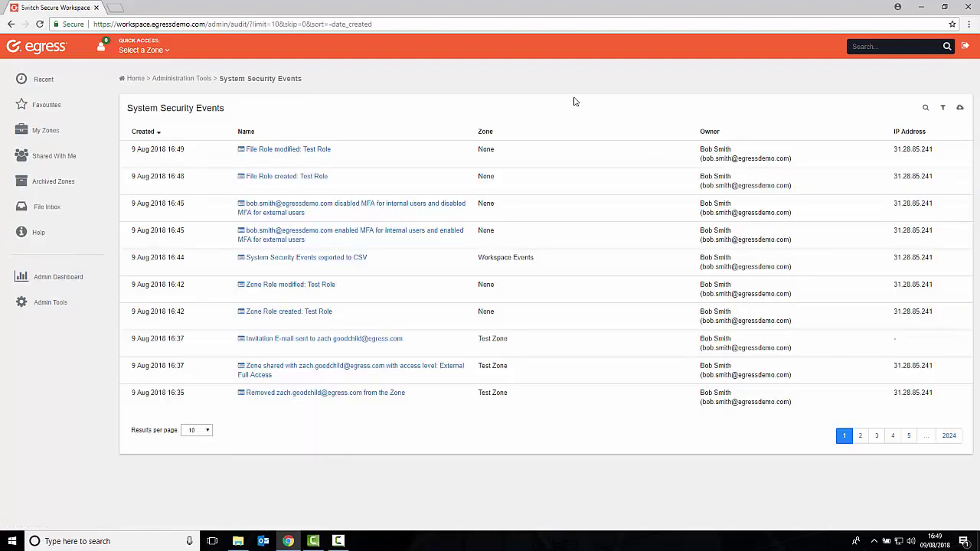
pyautogui.click(943, 107)
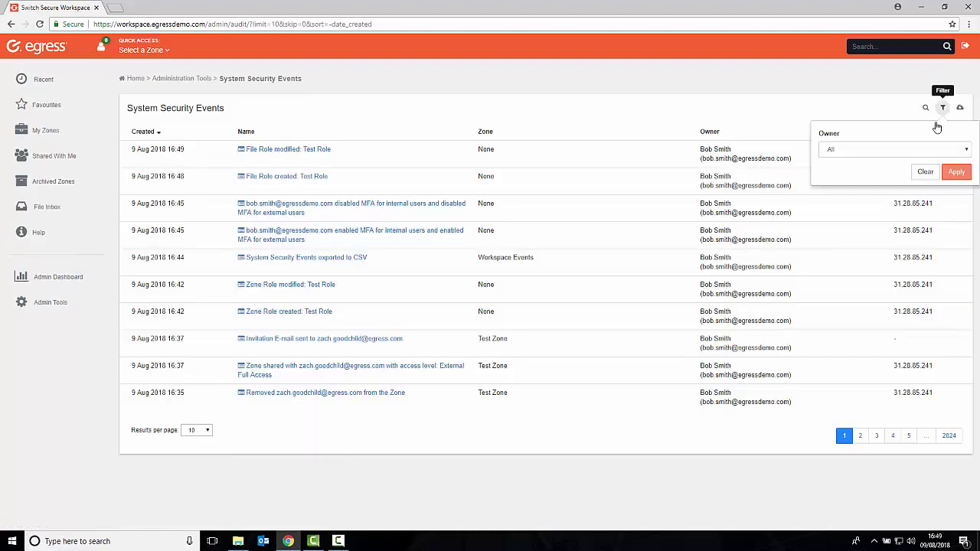
pyautogui.click(929, 156)
pyautogui.scroll(-2, 863, 230)
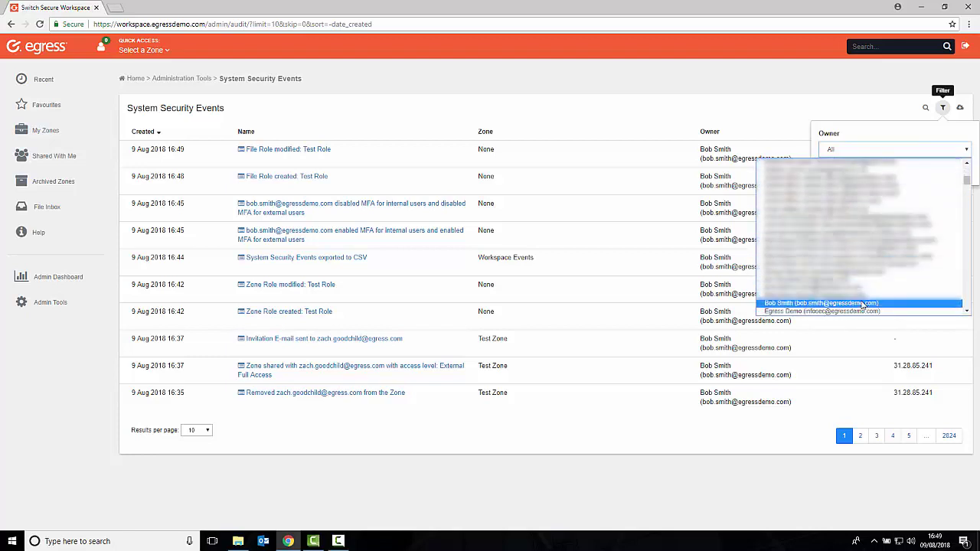
pyautogui.click(863, 304)
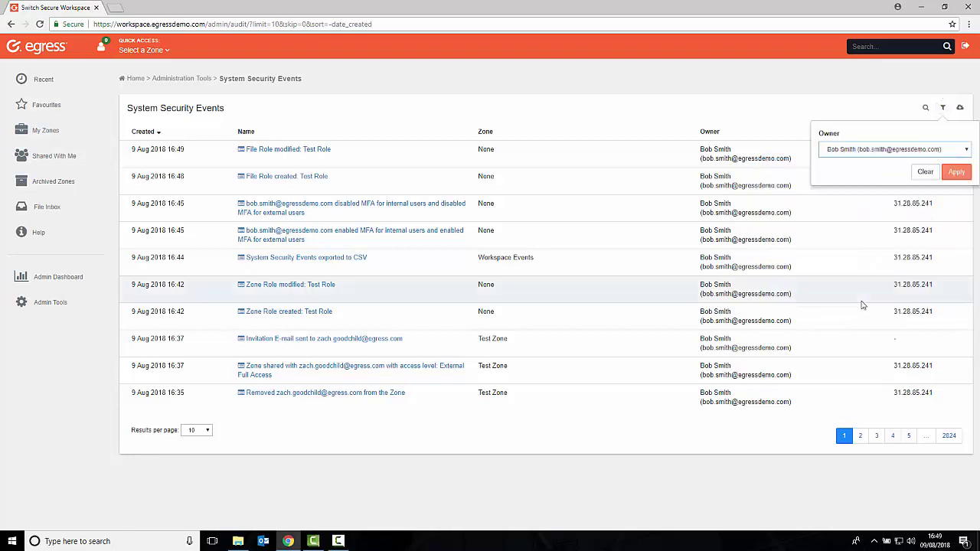
pyautogui.click(956, 174)
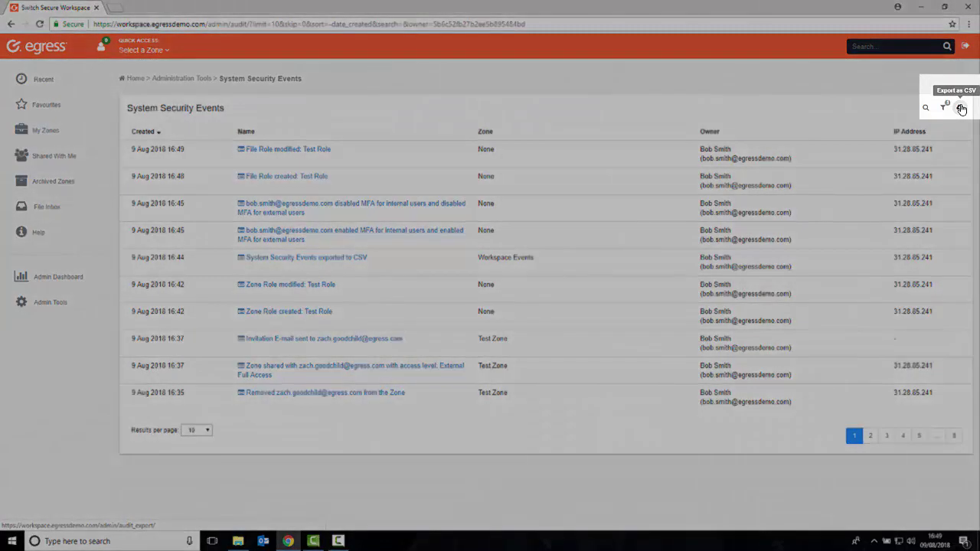
pyautogui.click(962, 108)
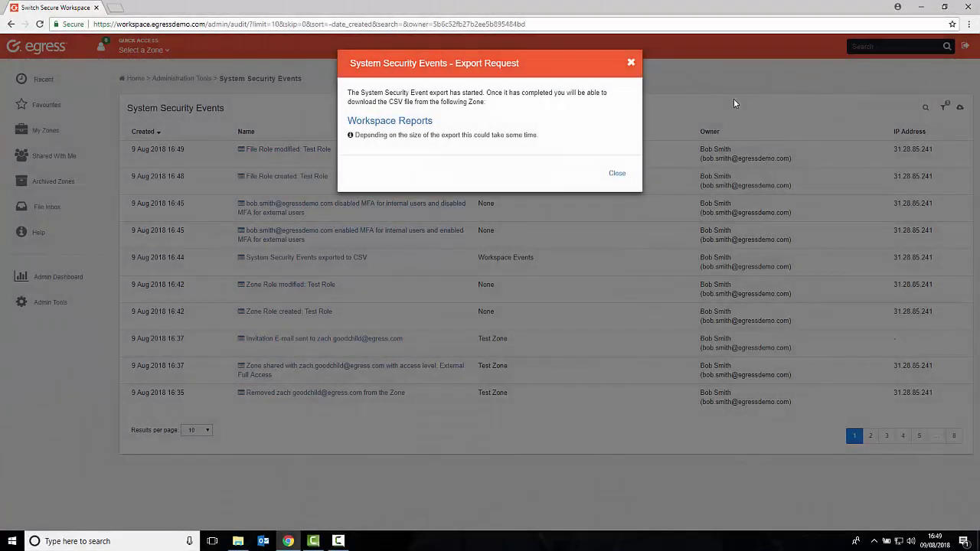
pyautogui.click(617, 174)
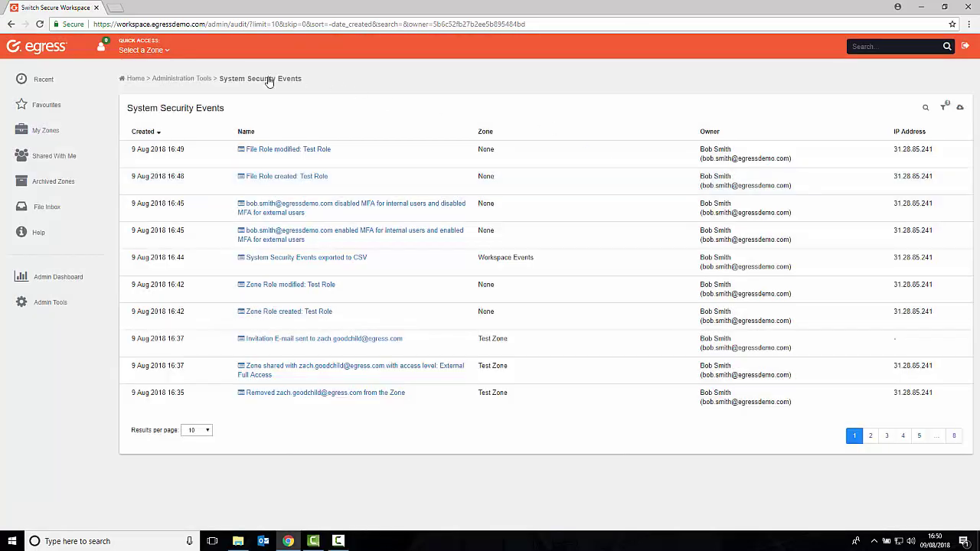
# Step: Enable multi-factor authentication for all users in the server's MFA Settings
pyautogui.click(204, 79)
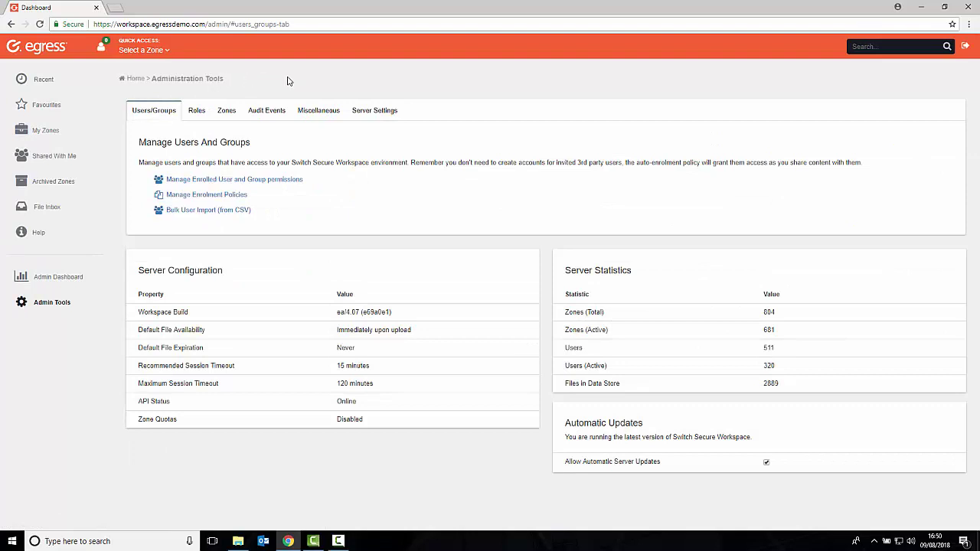
pyautogui.click(373, 111)
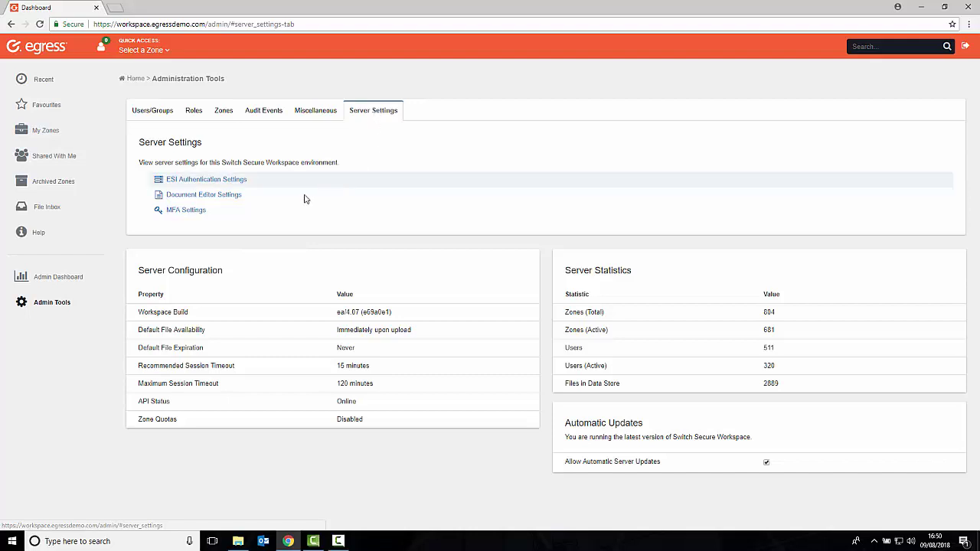
pyautogui.click(195, 213)
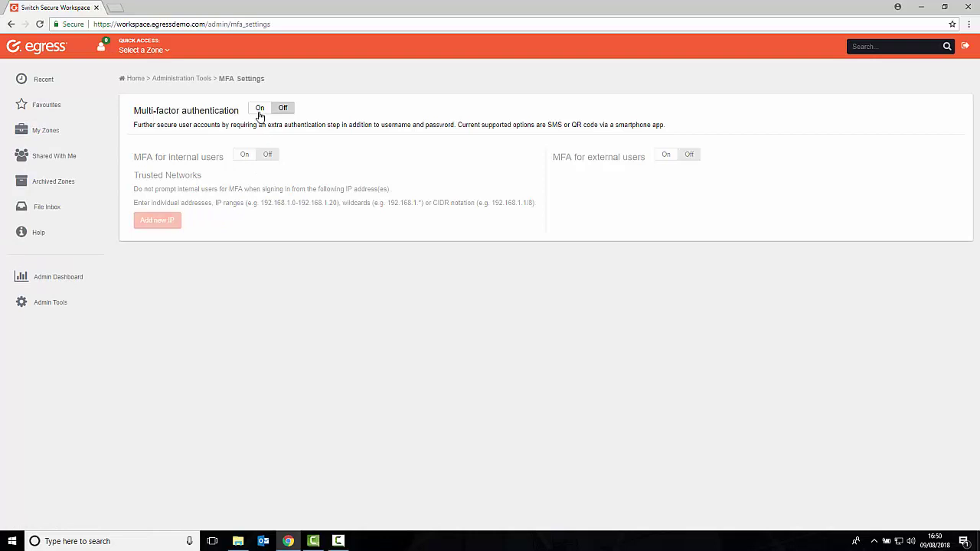
pyautogui.click(261, 110)
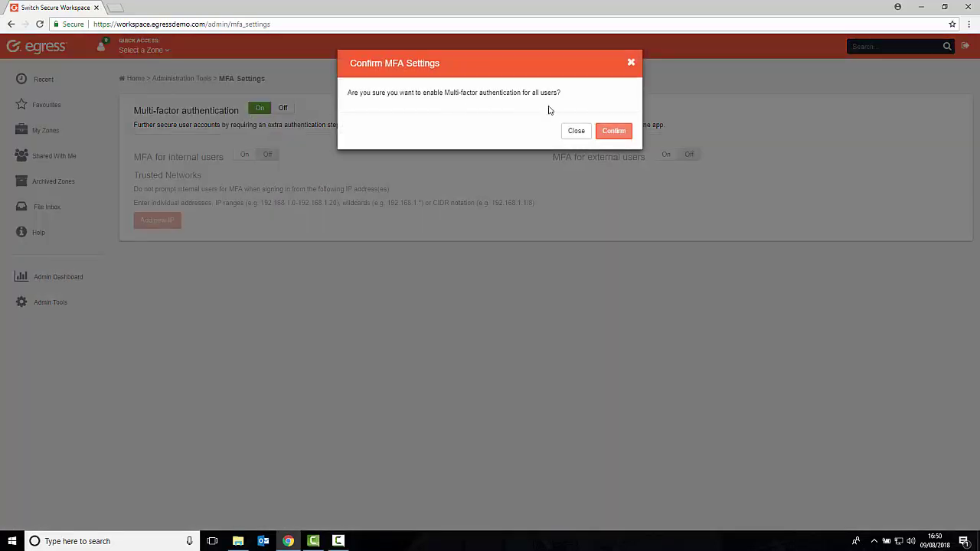
pyautogui.click(616, 130)
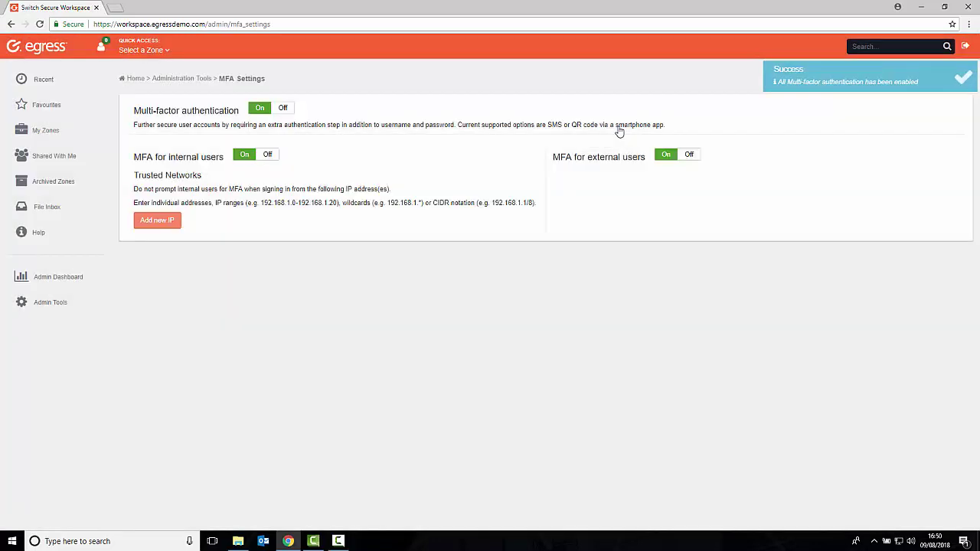